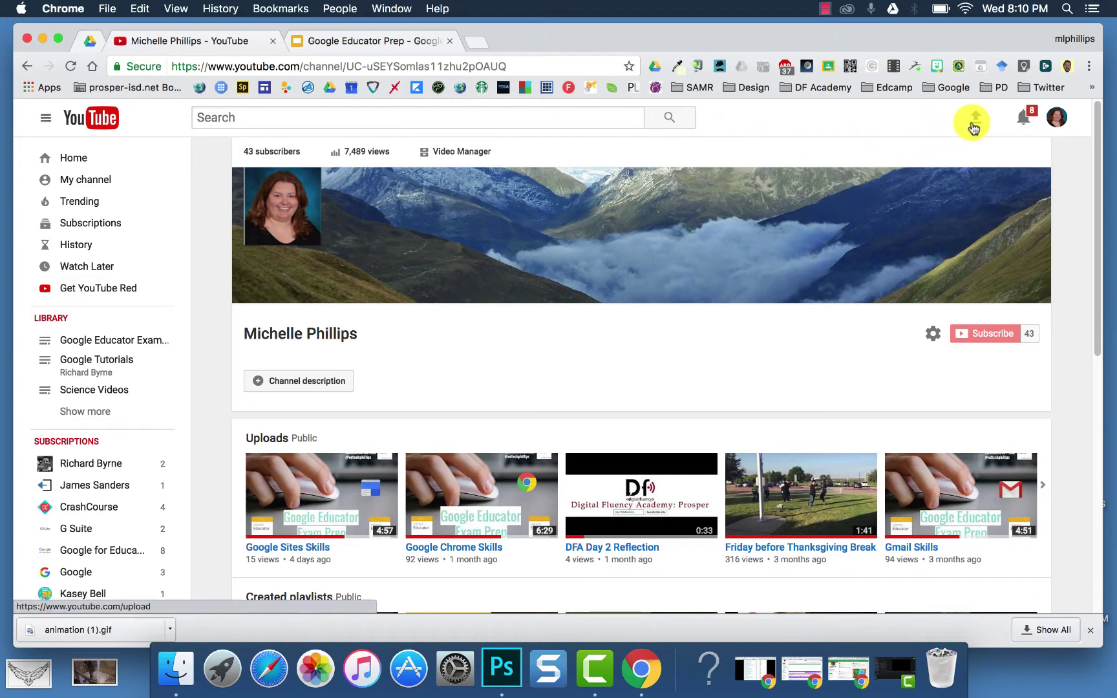
Start uploading the Google Sites Skills video and view its Public, Unlisted and Private visibility options
{"action": "left_click", "coordinate": [976, 119]}
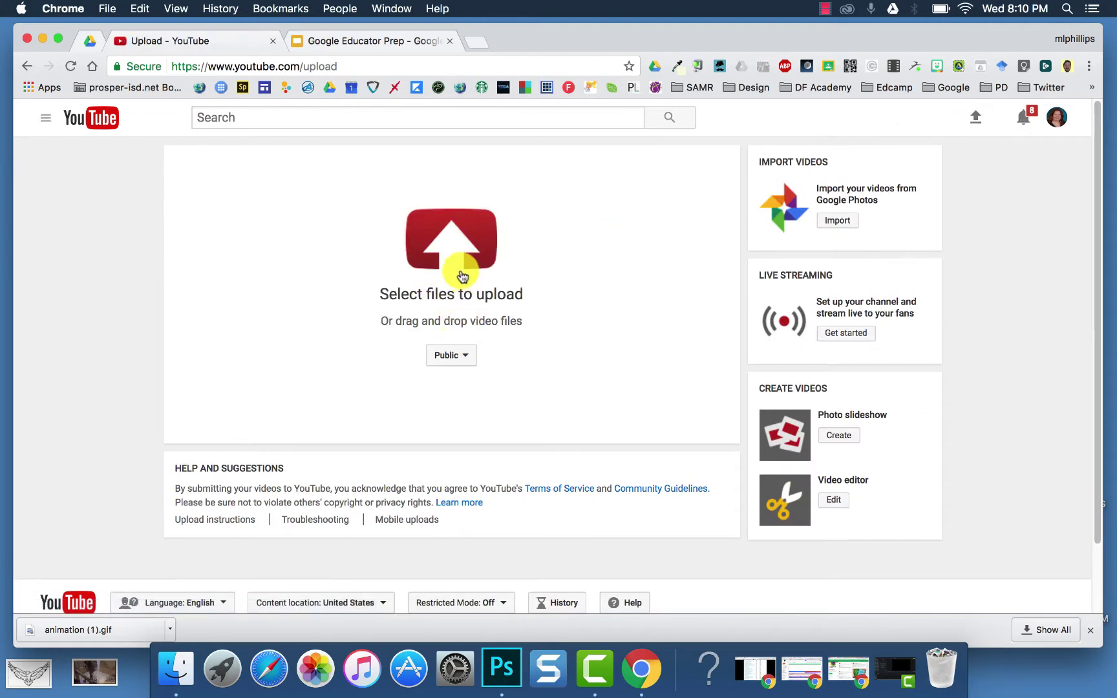
{"action": "left_click", "coordinate": [464, 356]}
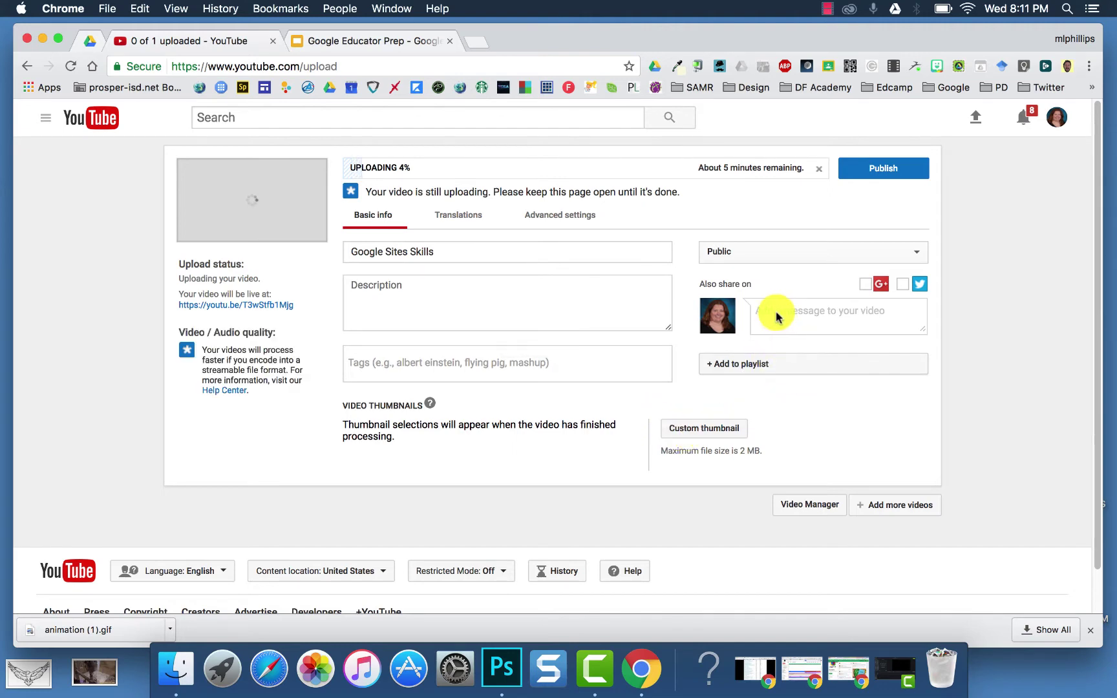
{"action": "left_click", "coordinate": [923, 294]}
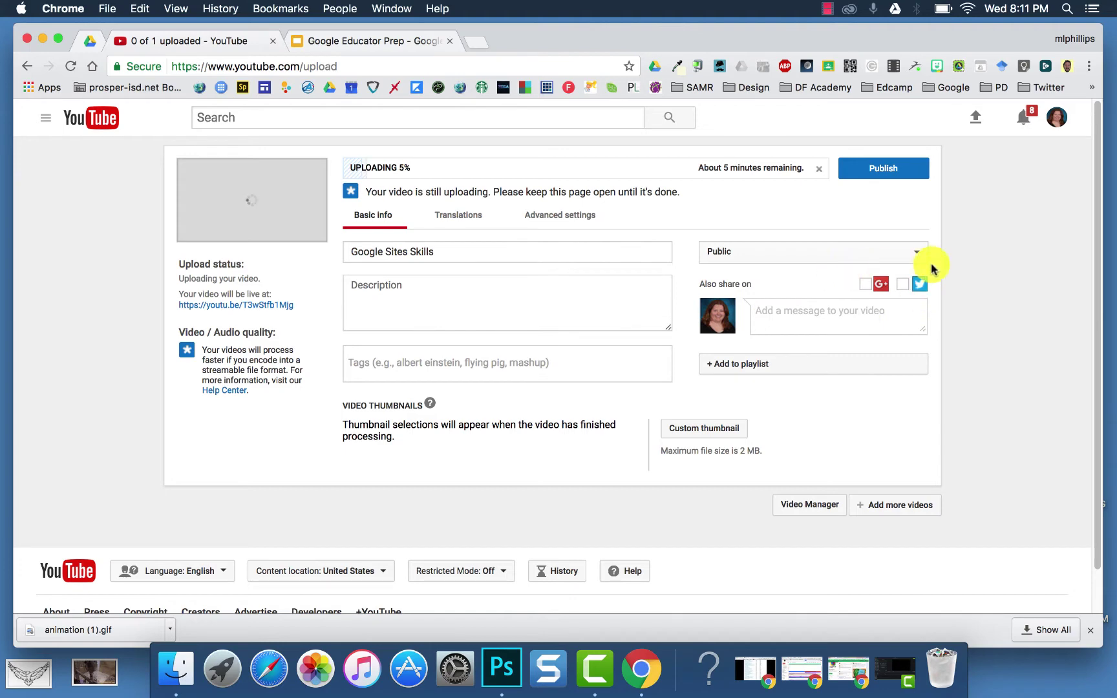
{"action": "left_click", "coordinate": [918, 254]}
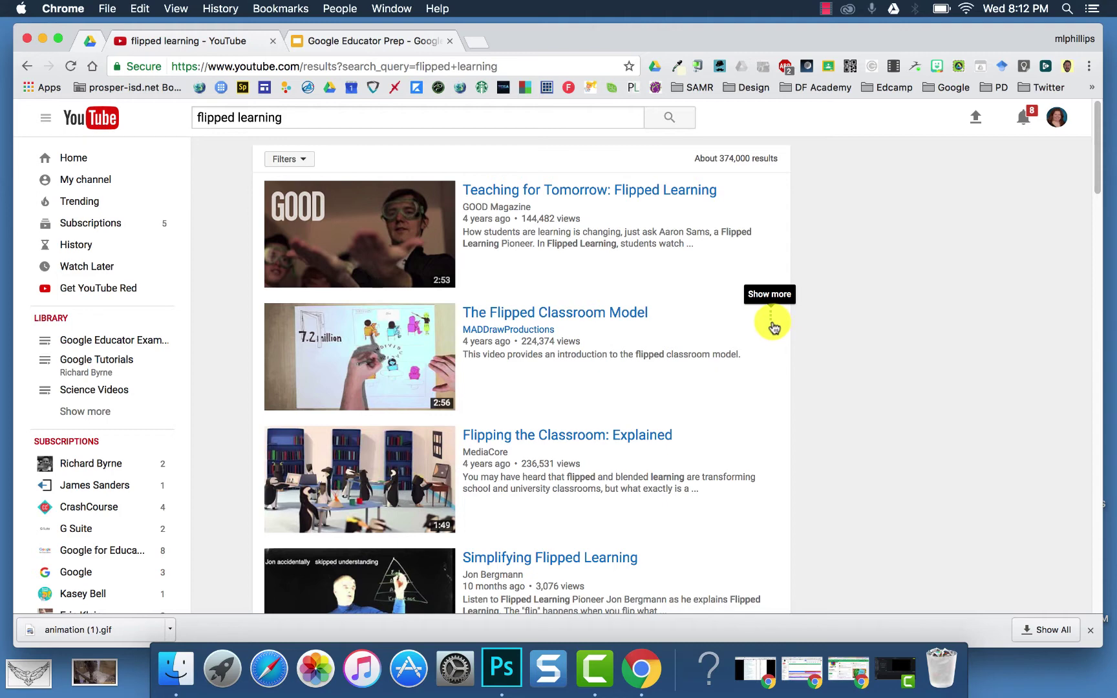
Check playlist options for The Flipped Classroom Model from its result menu and its watch page
{"action": "left_click", "coordinate": [773, 327]}
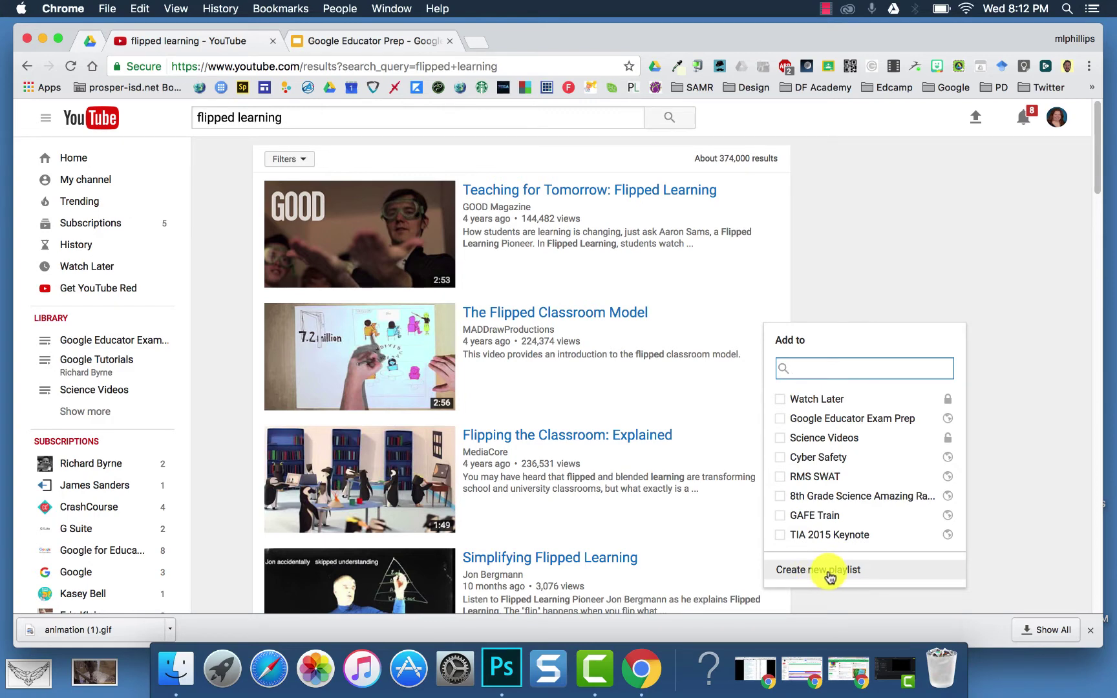
{"action": "left_click", "coordinate": [534, 316]}
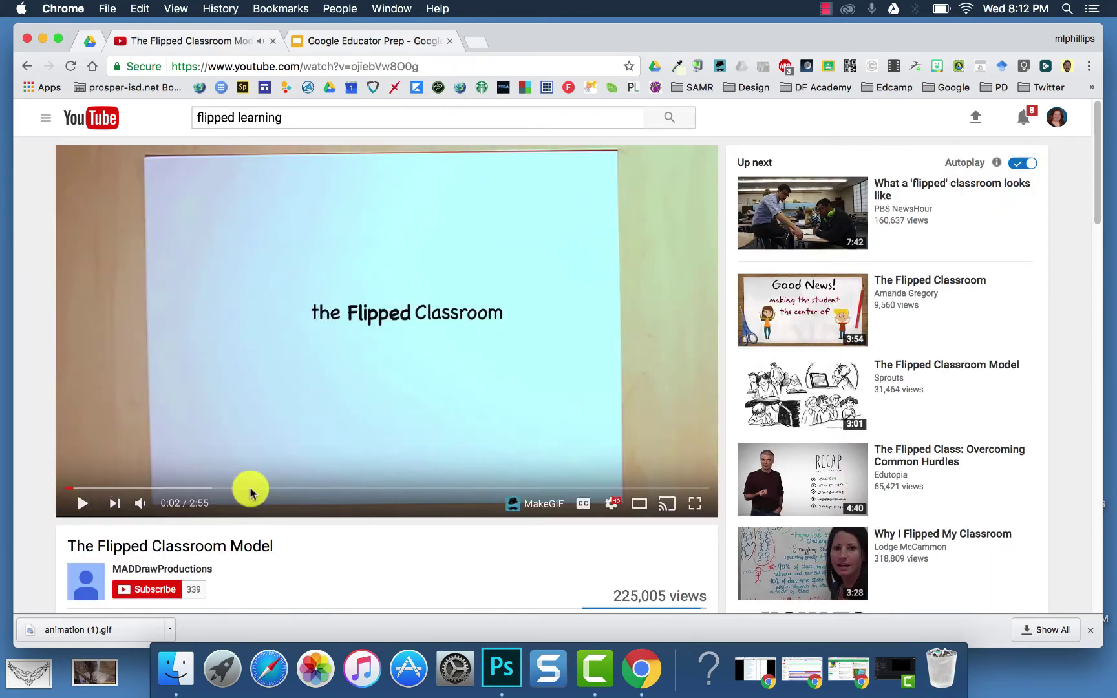
{"action": "scroll", "coordinate": [281, 498], "scroll_direction": "down", "scroll_amount": 4}
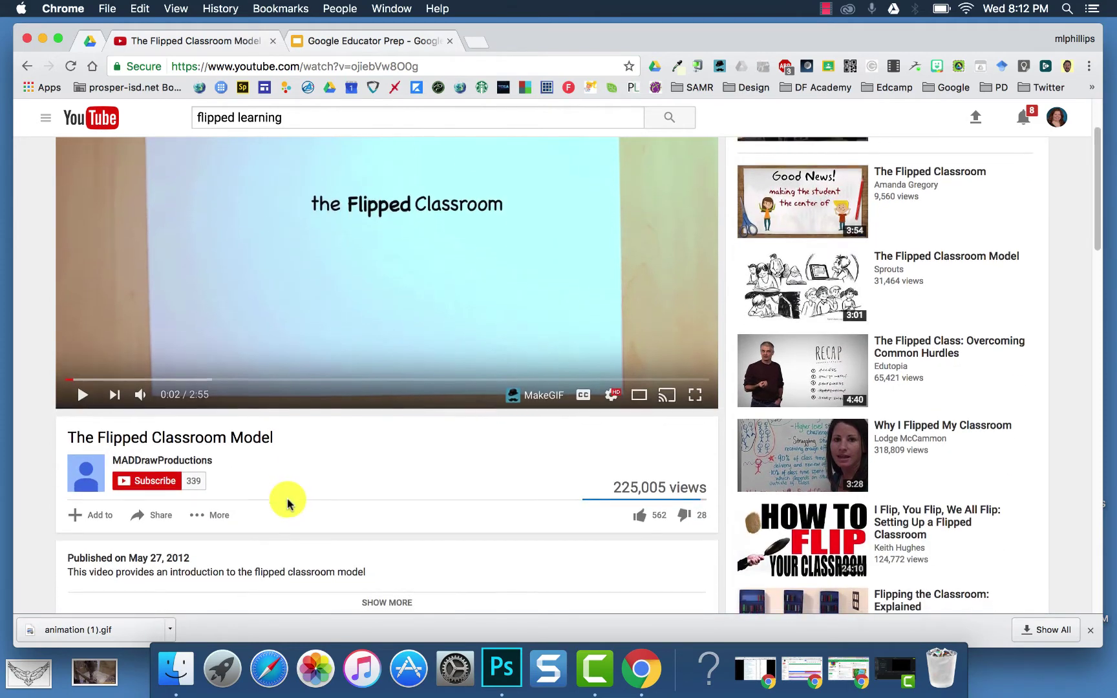
{"action": "left_click", "coordinate": [109, 511]}
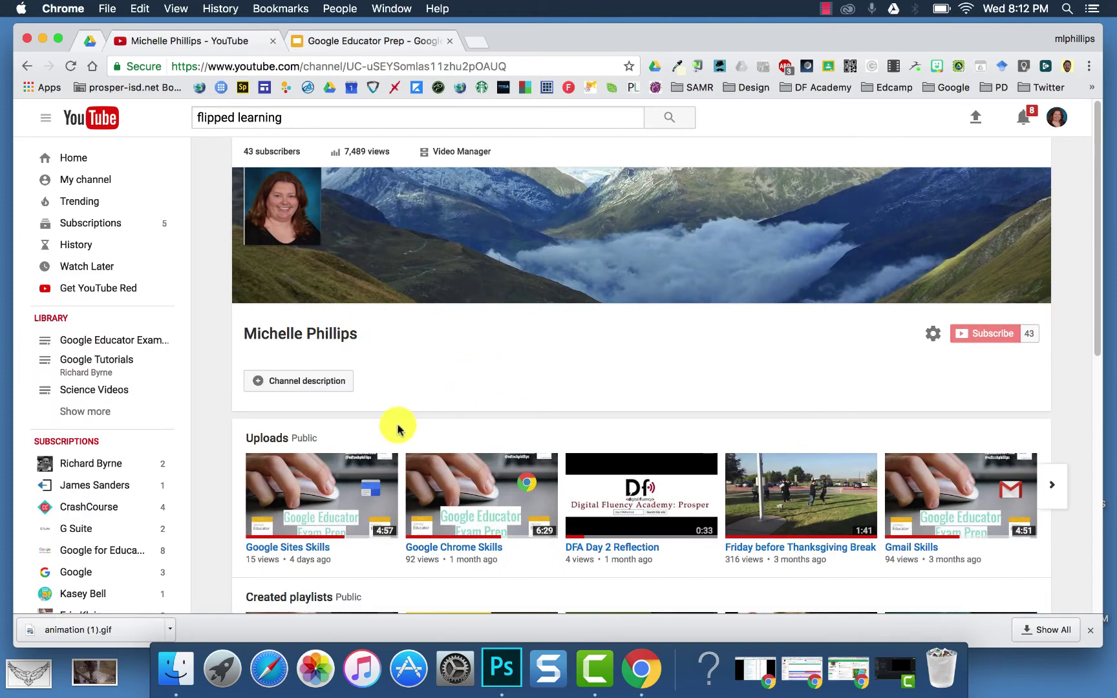
{"action": "scroll", "coordinate": [285, 434], "scroll_direction": "down", "scroll_amount": 3}
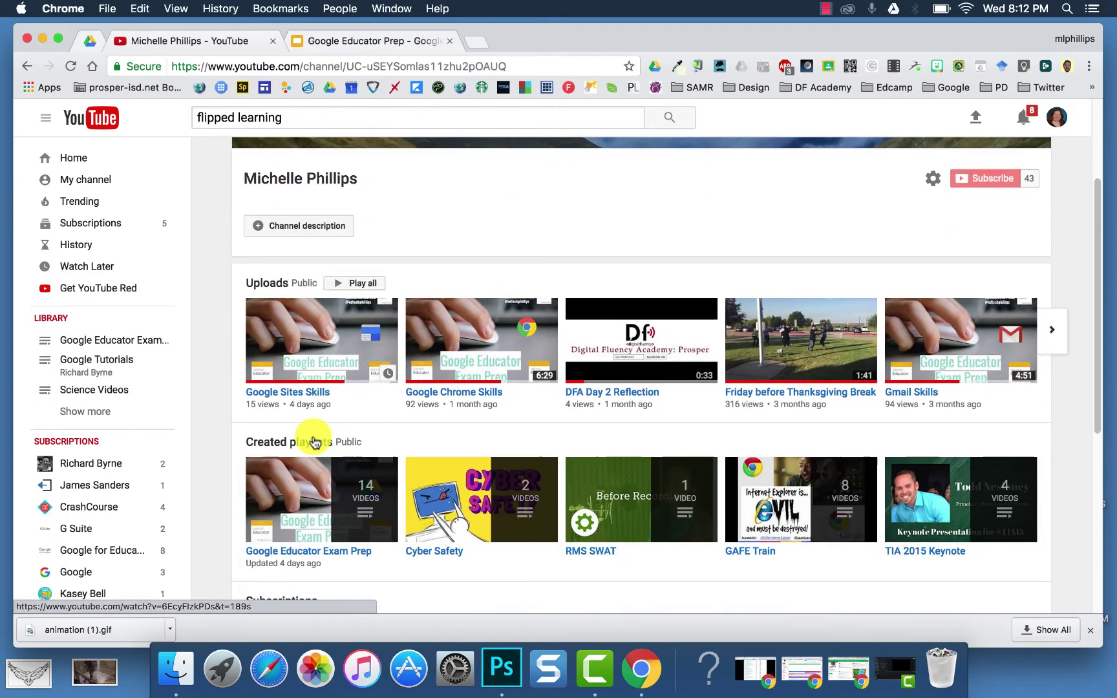
{"action": "left_click", "coordinate": [356, 551]}
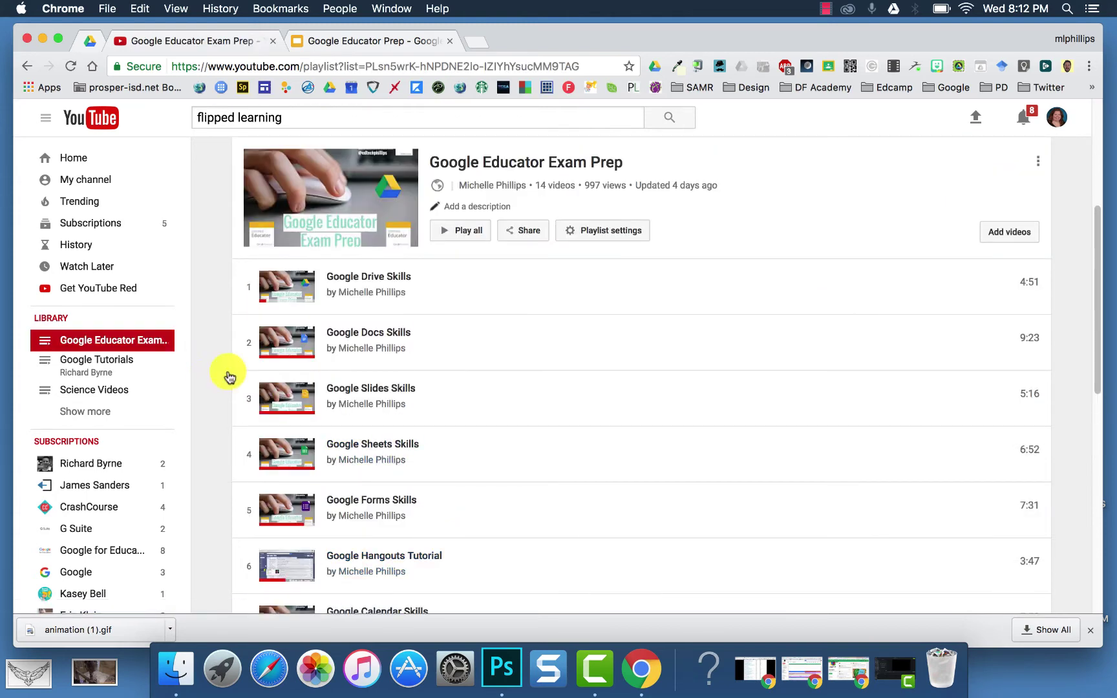
{"action": "left_click", "coordinate": [529, 233]}
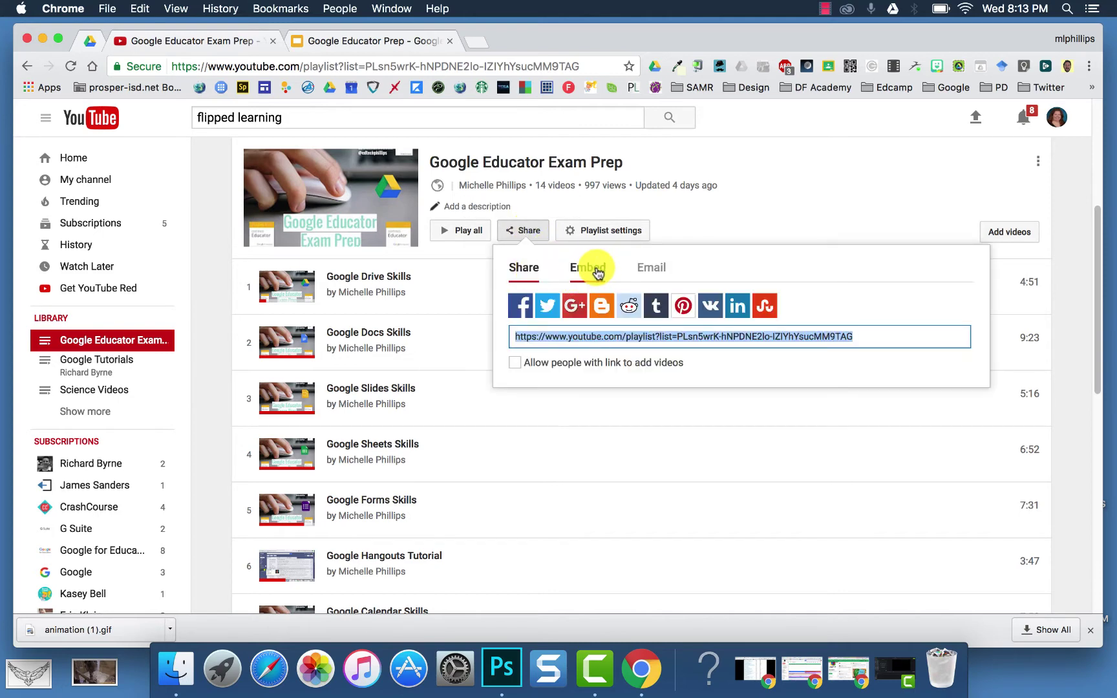
{"action": "left_click", "coordinate": [652, 267]}
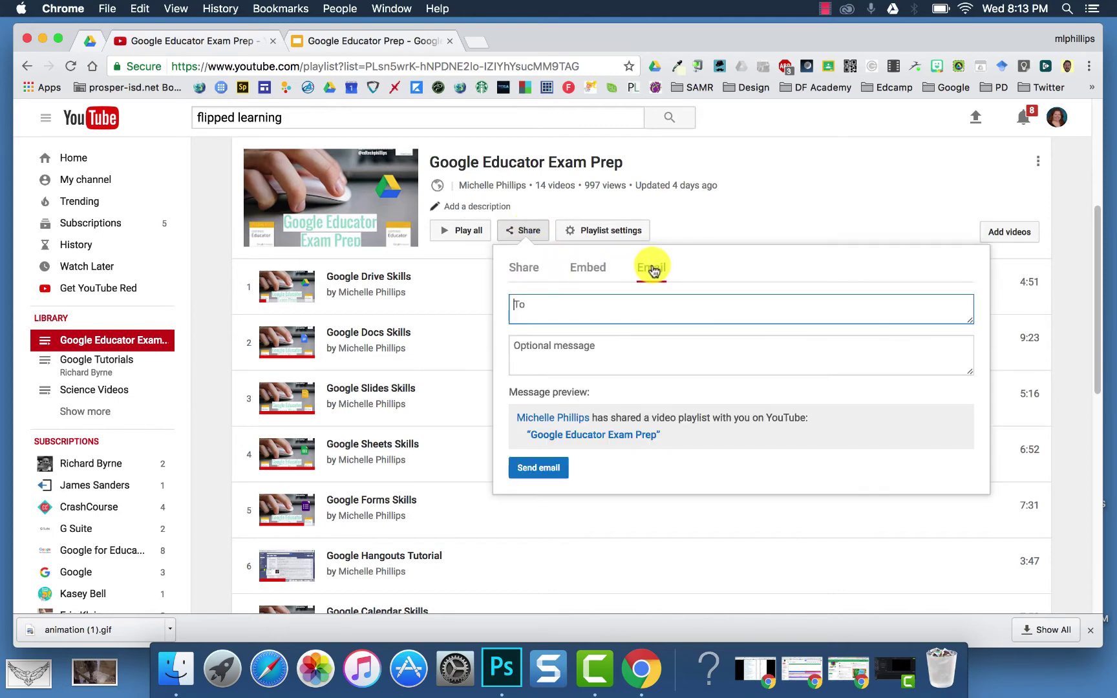
{"action": "left_click", "coordinate": [525, 267]}
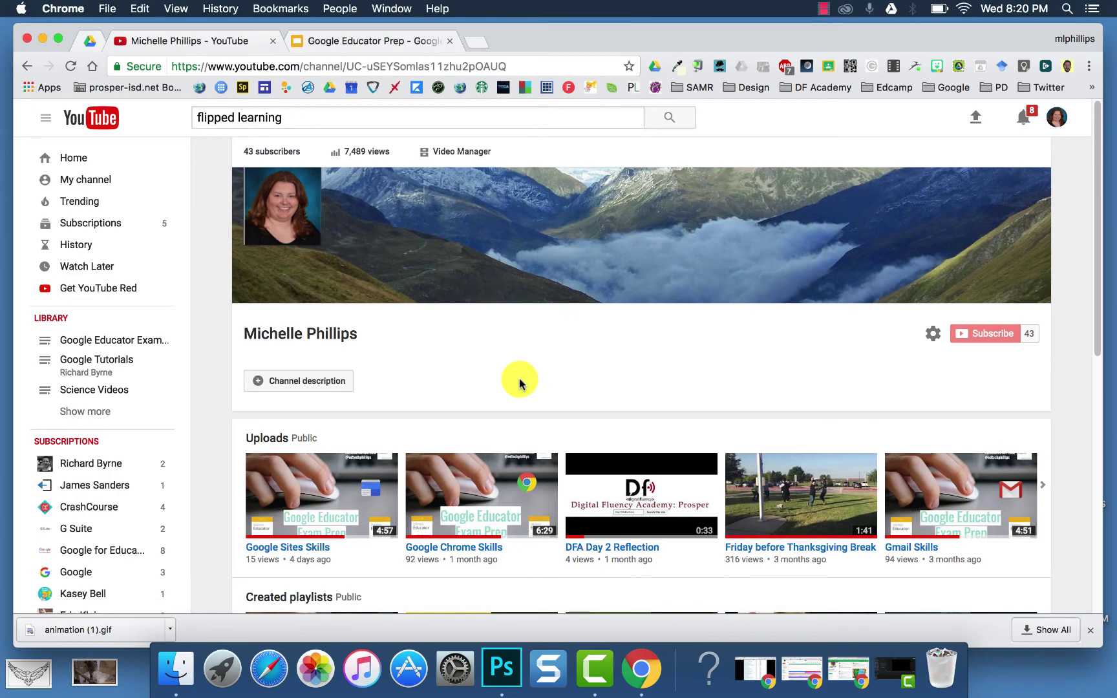
From Video Manager, open the crash course video's End screen & Annotations editor on the Annotations tab
{"action": "left_click", "coordinate": [449, 158]}
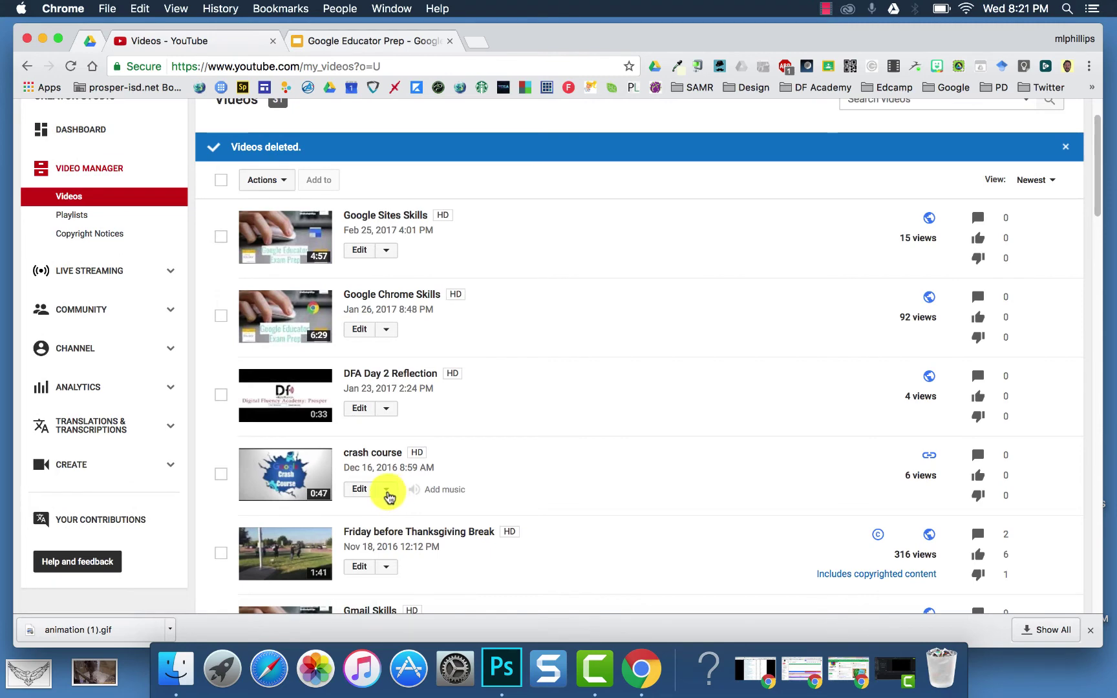
{"action": "left_click", "coordinate": [386, 491]}
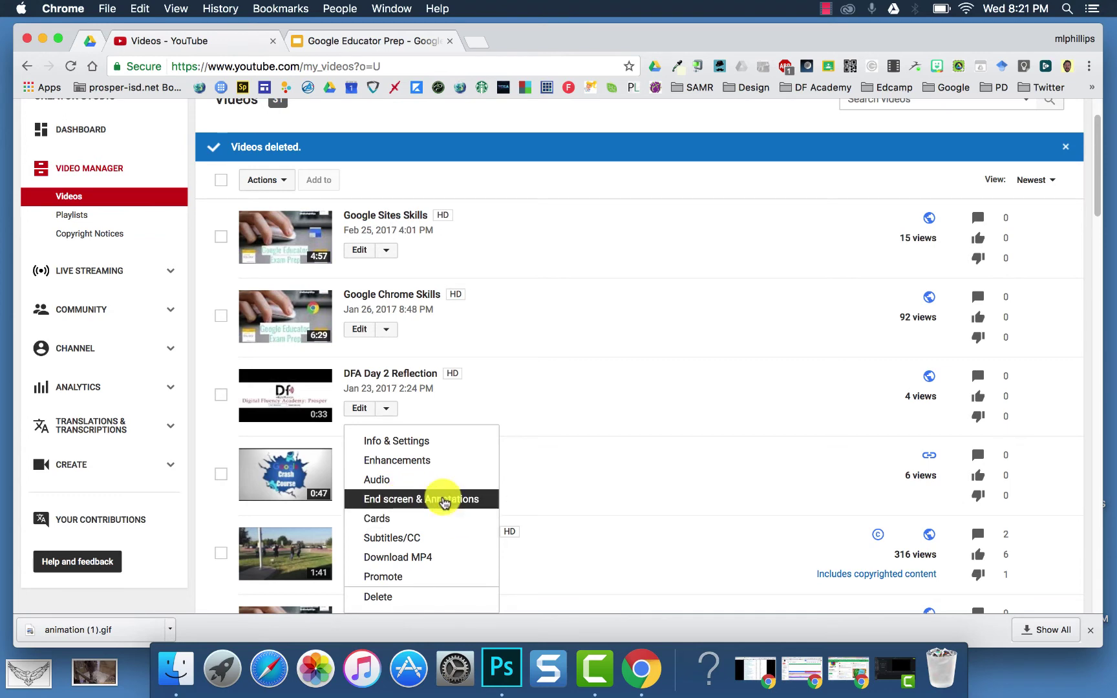
{"action": "left_click", "coordinate": [444, 503]}
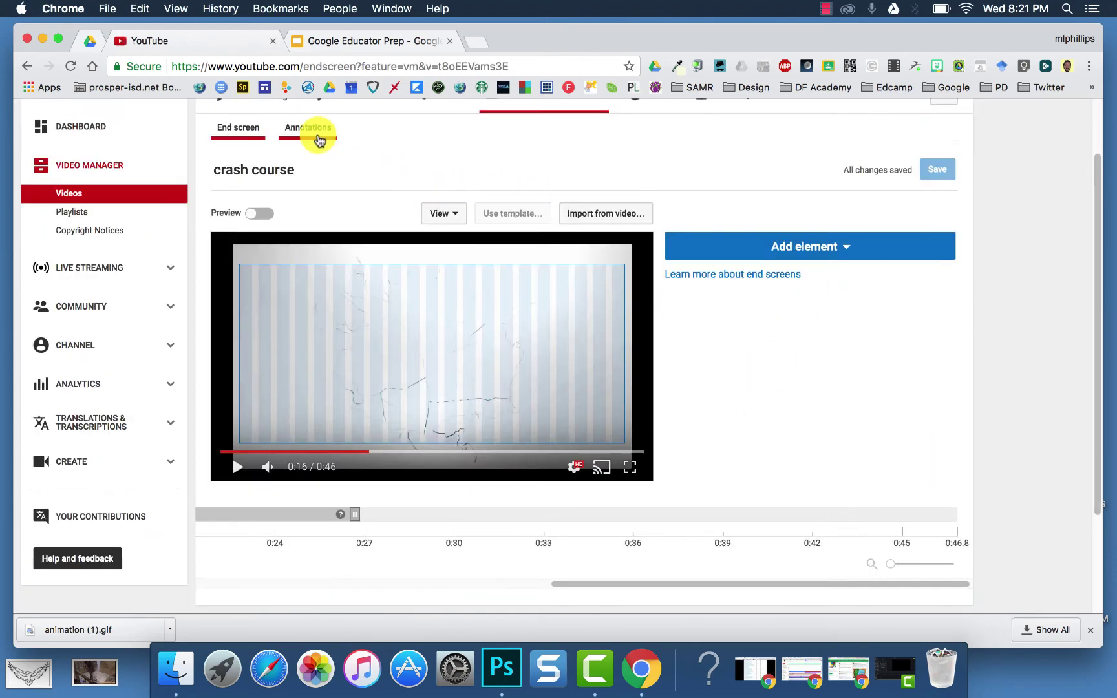
{"action": "left_click", "coordinate": [318, 130]}
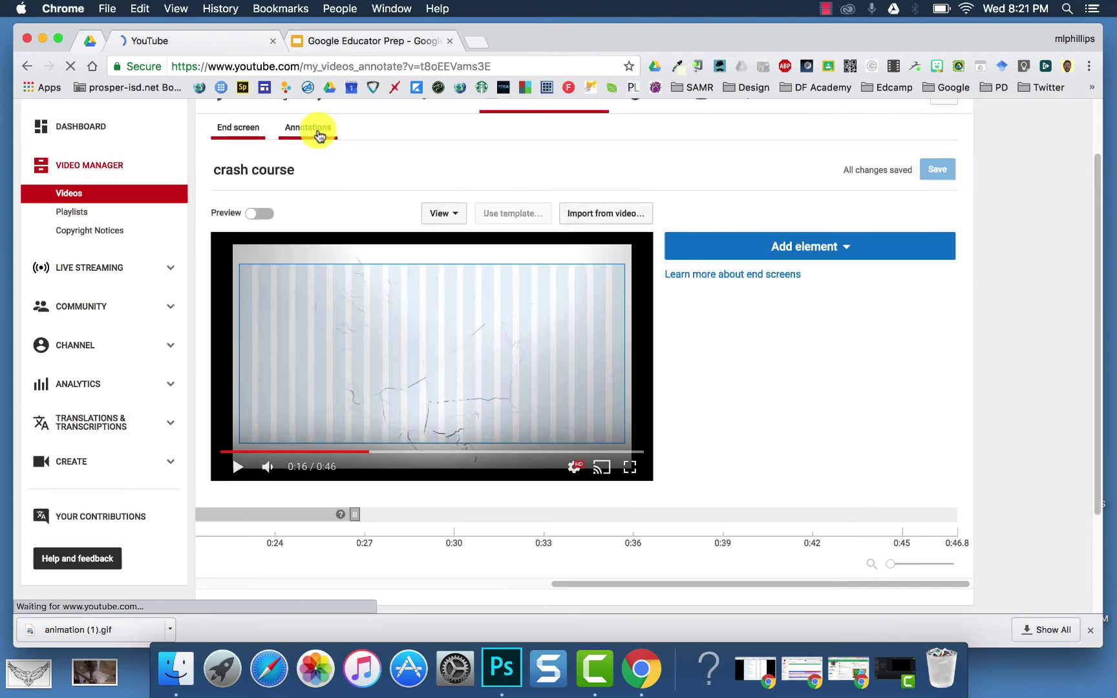
Pause crash course at 0:09 and add a speech bubble annotation spanning 0:09.5–0:12.5
{"action": "left_click", "coordinate": [246, 556]}
{"action": "left_click", "coordinate": [246, 556]}
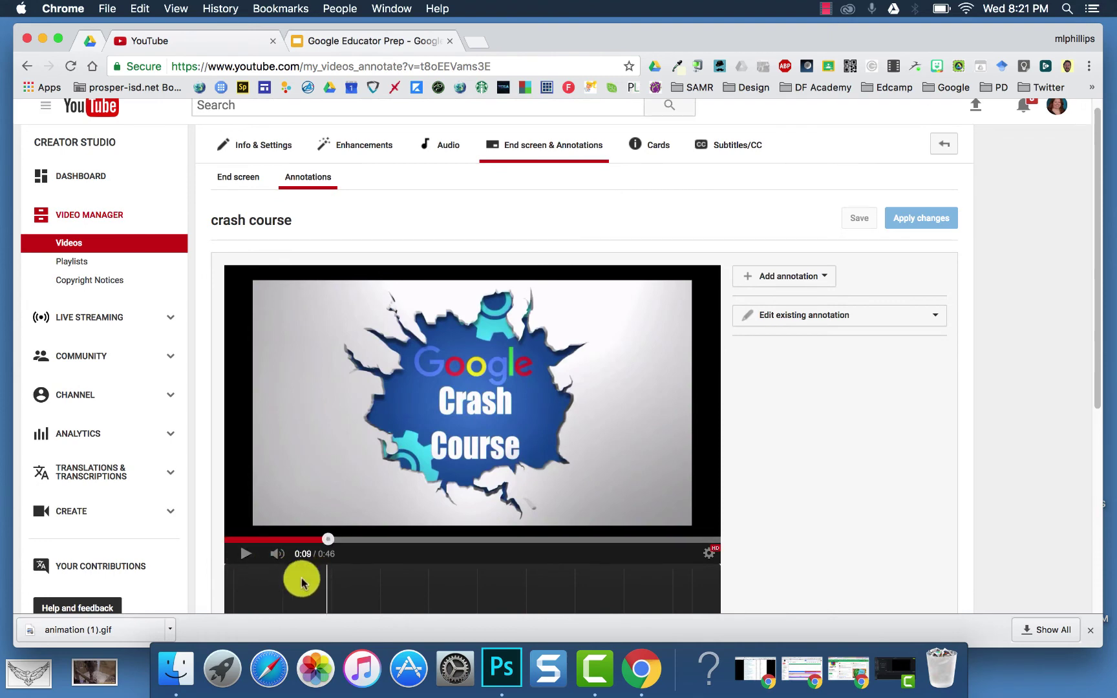
{"action": "left_click", "coordinate": [808, 280]}
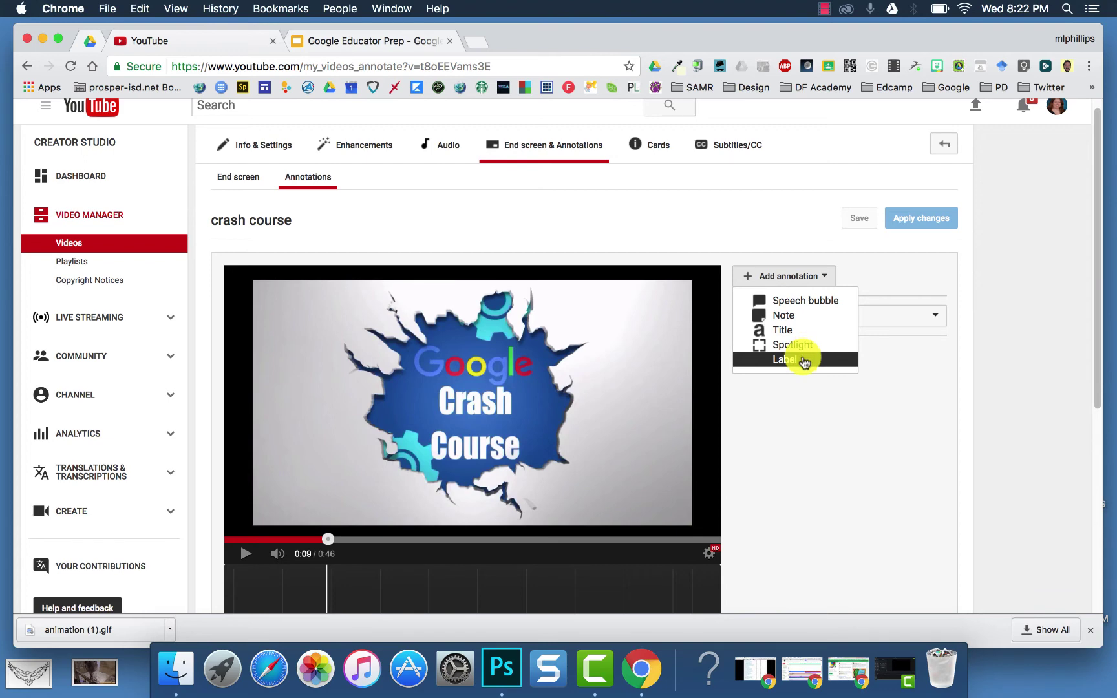
{"action": "left_click", "coordinate": [799, 301]}
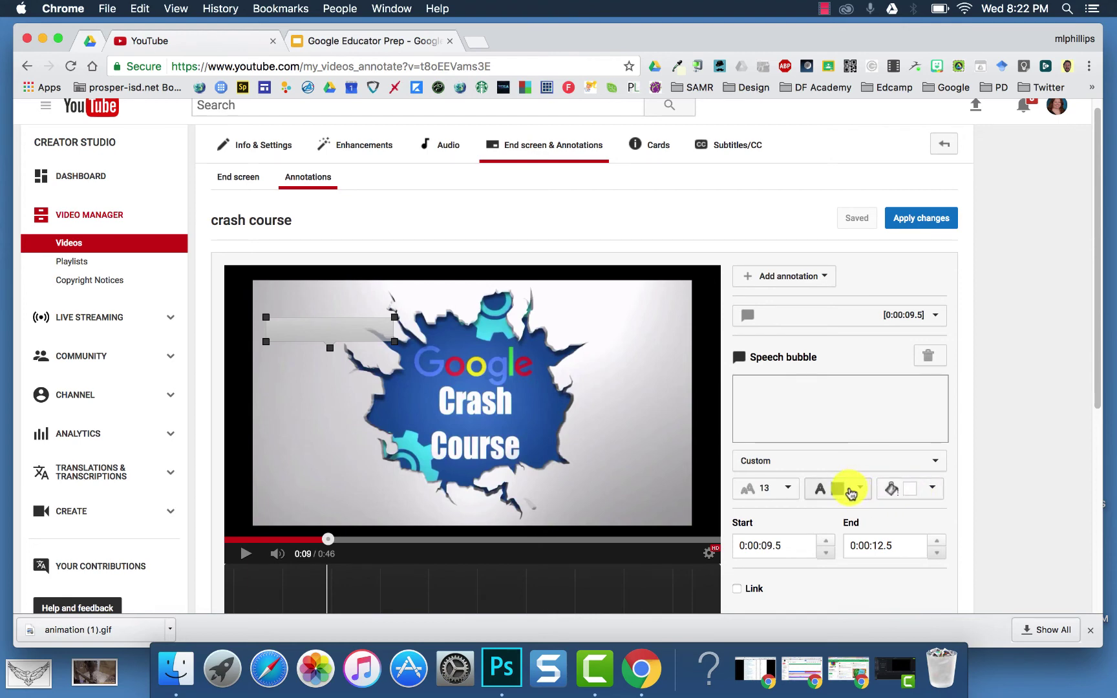
{"action": "scroll", "coordinate": [915, 541], "scroll_direction": "down", "scroll_amount": 2}
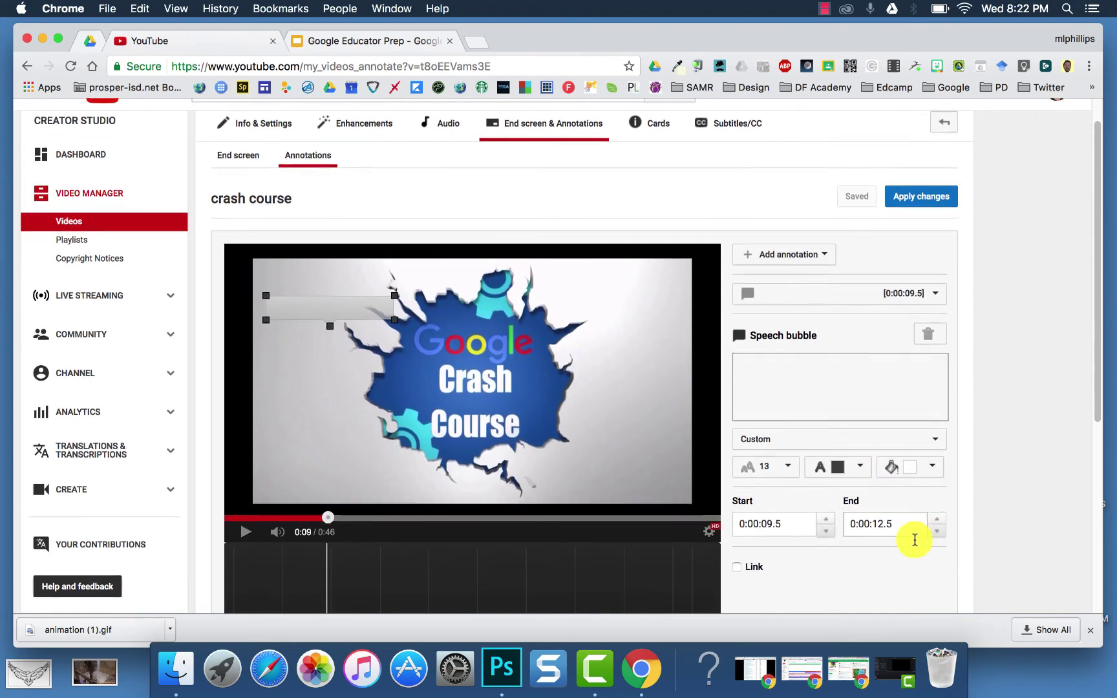
{"action": "scroll", "coordinate": [914, 541], "scroll_direction": "up", "scroll_amount": 2}
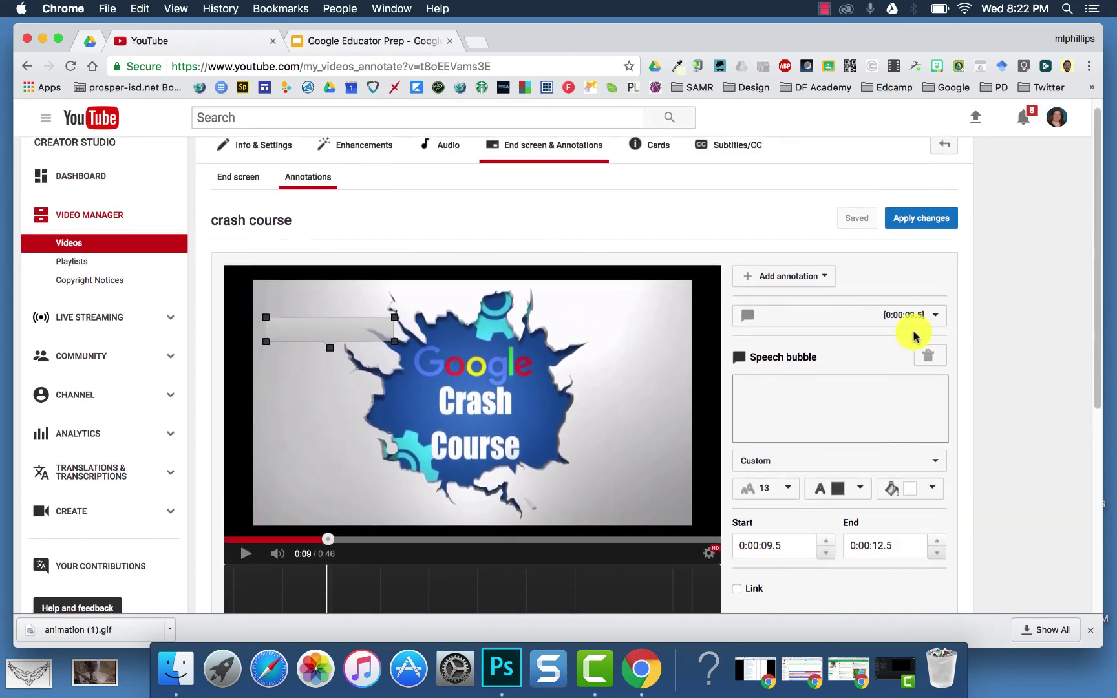
Apply the speech bubble, review the existing annotations, and return to the Videos list
{"action": "left_click", "coordinate": [912, 220]}
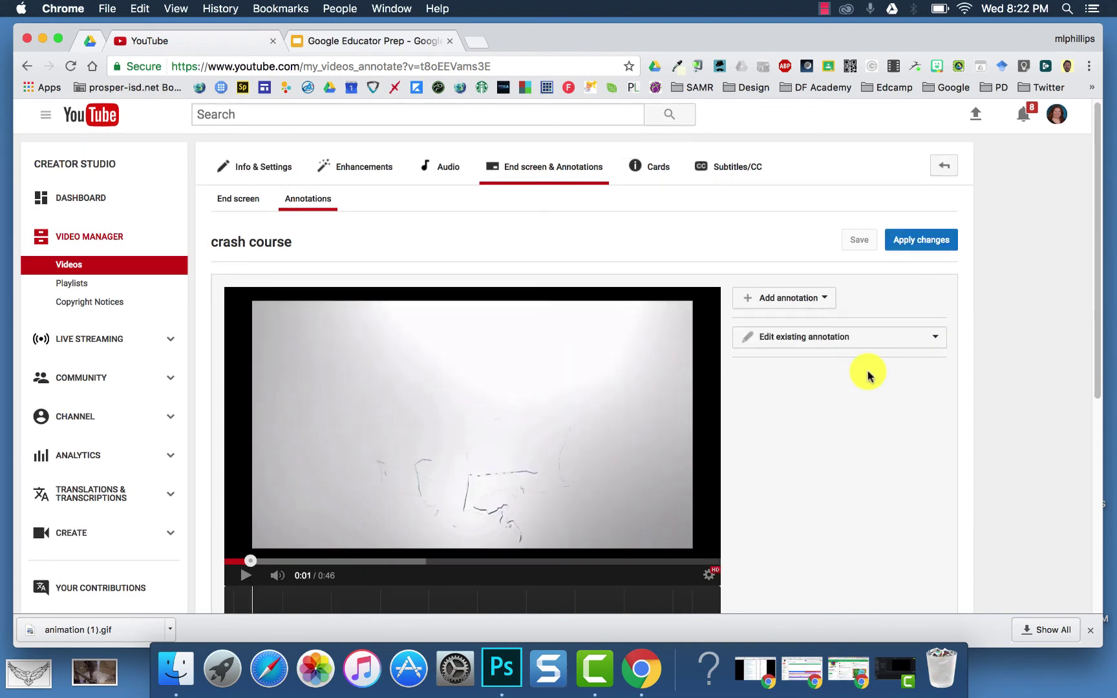
{"action": "left_click", "coordinate": [929, 345]}
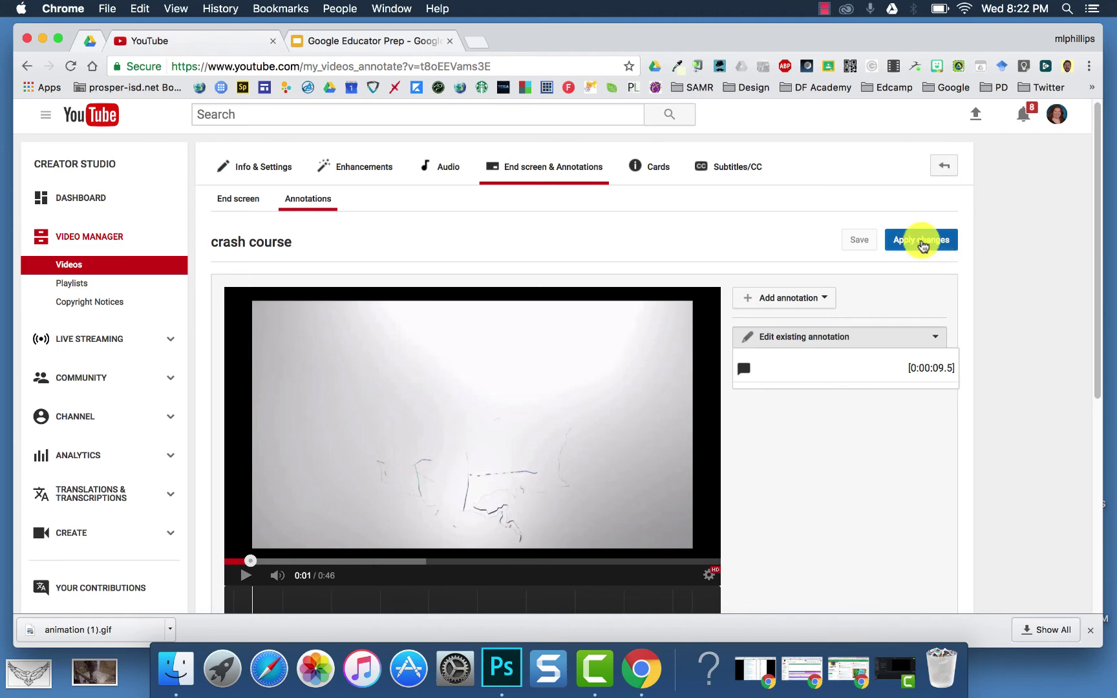
{"action": "left_click", "coordinate": [386, 285]}
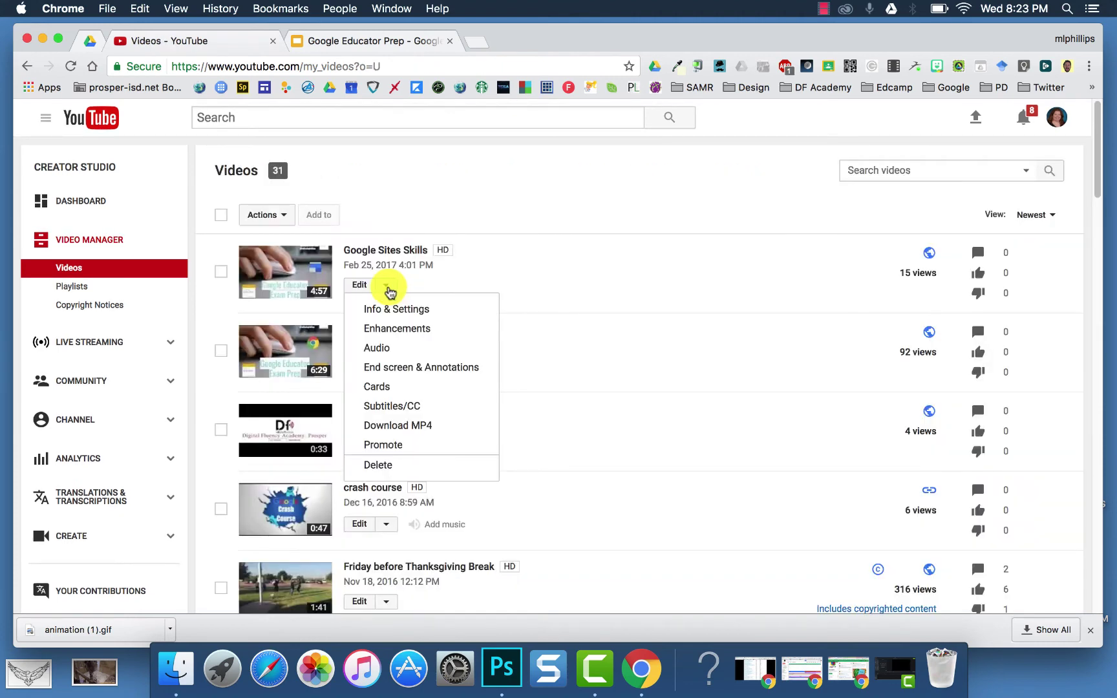
Open Google Sites Skills' Info & Settings, check its privacy choices, then view its Advanced settings
{"action": "left_click", "coordinate": [400, 309]}
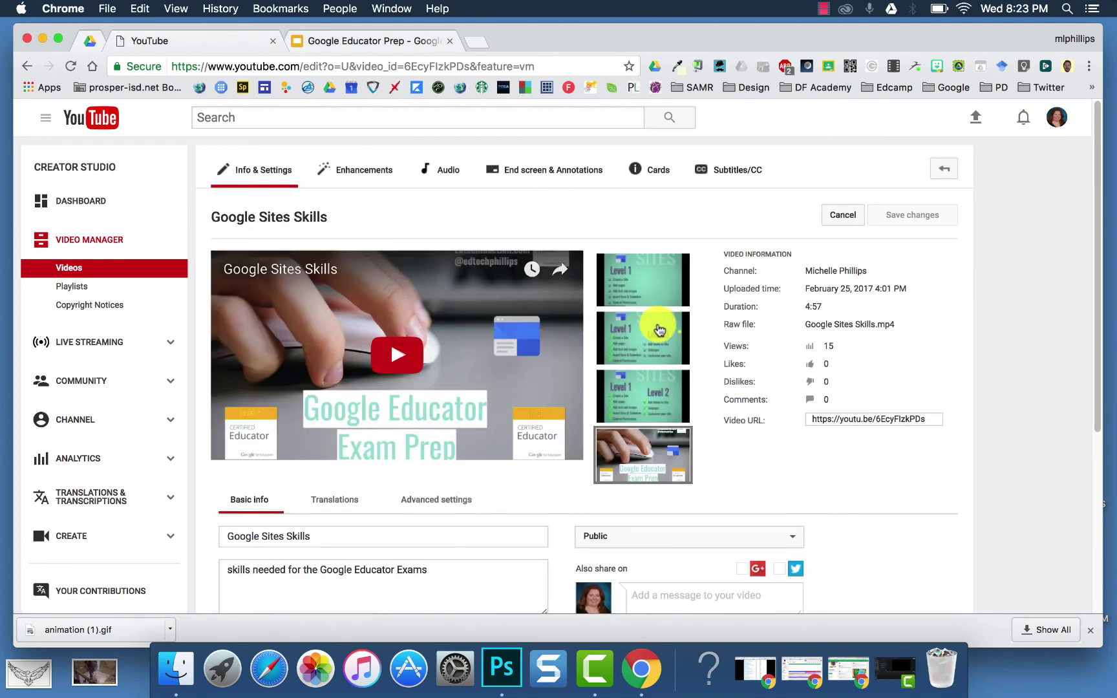
{"action": "mouse_move", "coordinate": [667, 333]}
{"action": "scroll", "coordinate": [755, 464], "scroll_direction": "down", "scroll_amount": 2}
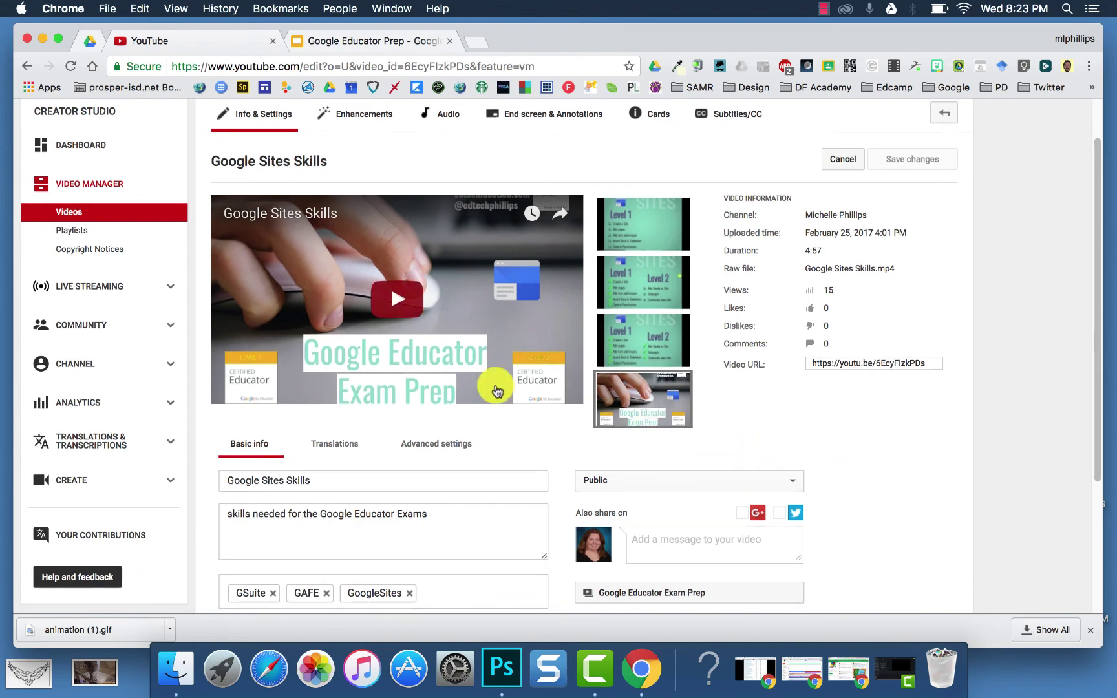
{"action": "left_click", "coordinate": [792, 486]}
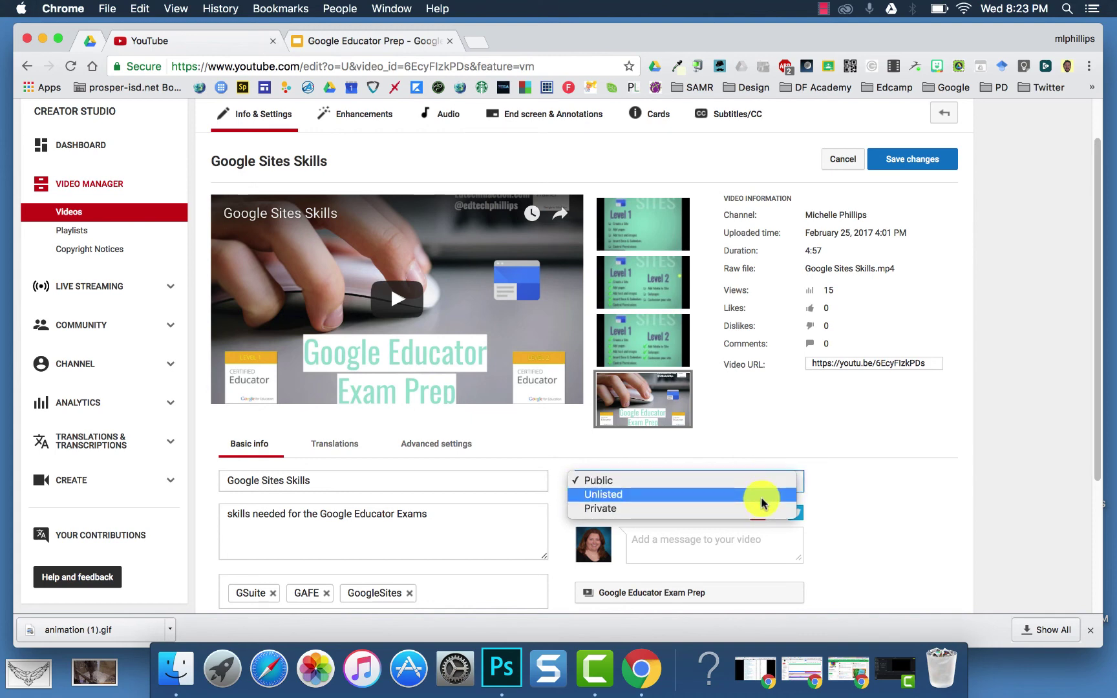
{"action": "left_click", "coordinate": [436, 443]}
{"action": "scroll", "coordinate": [456, 457], "scroll_direction": "down", "scroll_amount": 3}
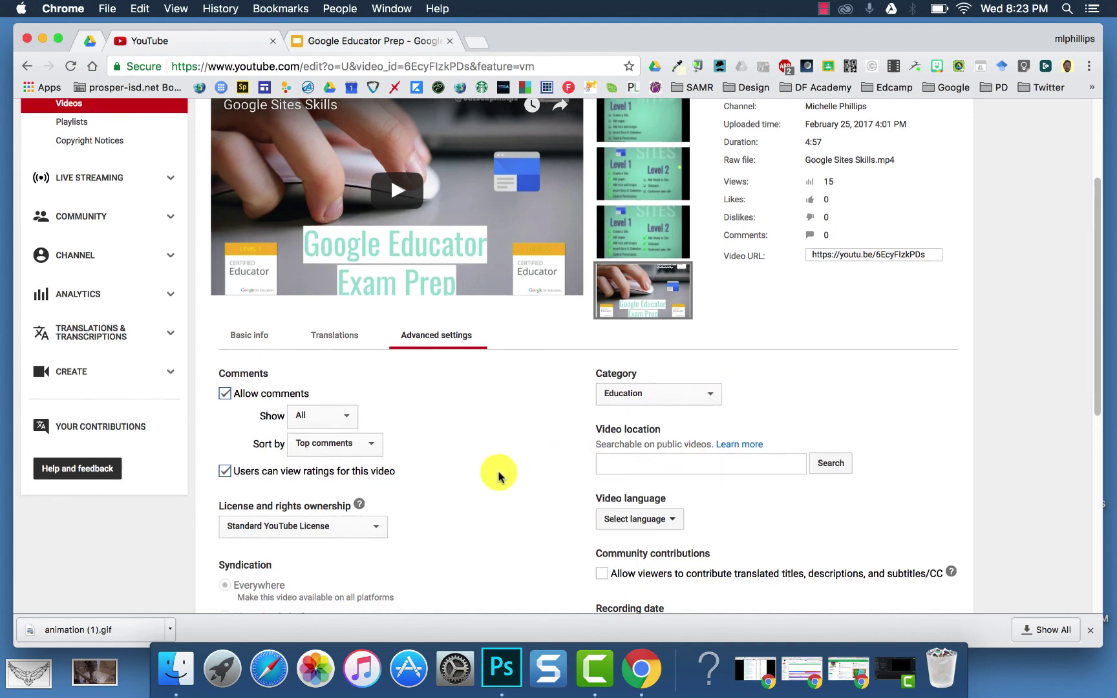
{"action": "scroll", "coordinate": [498, 474], "scroll_direction": "down", "scroll_amount": 8}
{"action": "scroll", "coordinate": [498, 476], "scroll_direction": "down", "scroll_amount": 1}
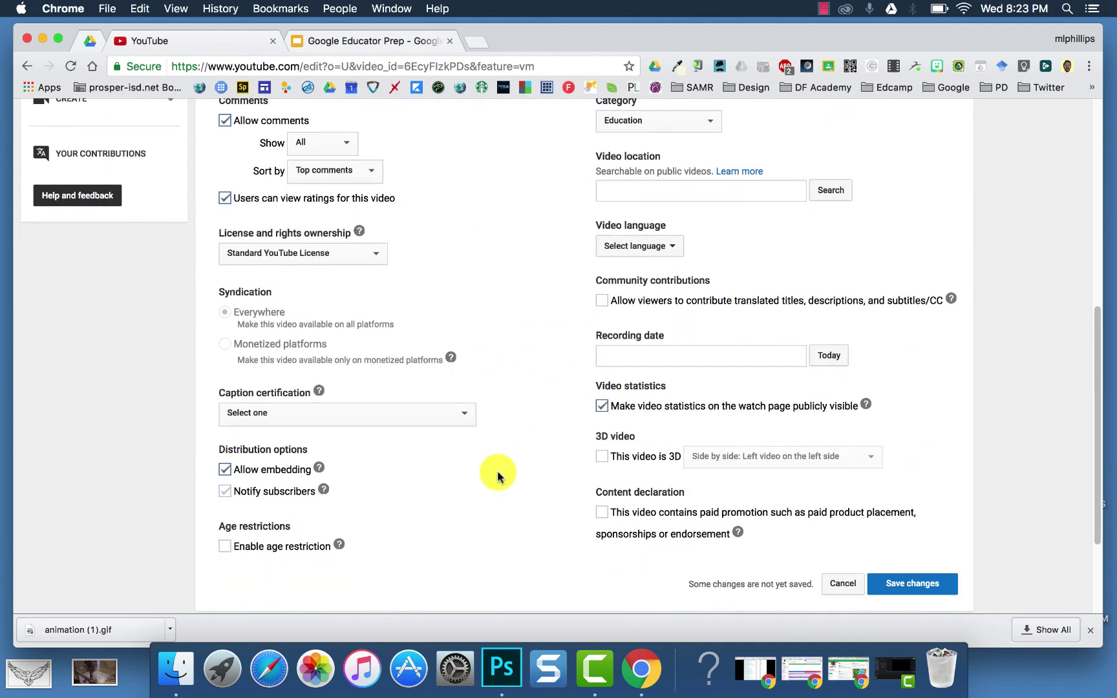